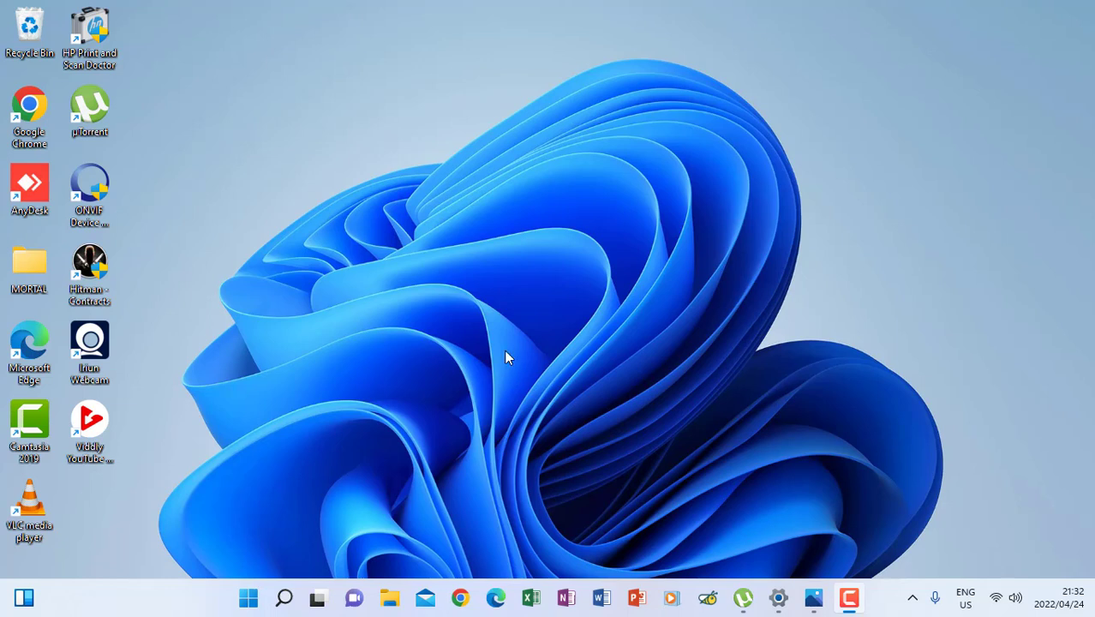
Open the NKANGALA TVET COLLEGE notebook in OneNote from the NOTES folder in Documents, and dismiss the activation wizard.
click(390, 597)
click(62, 204)
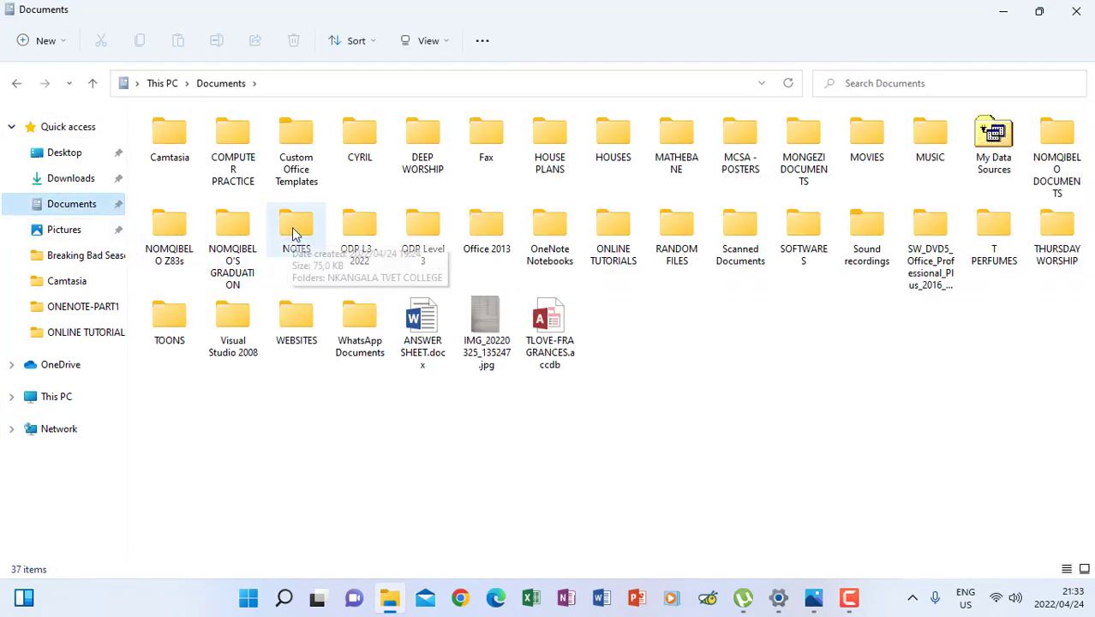
double_click(296, 229)
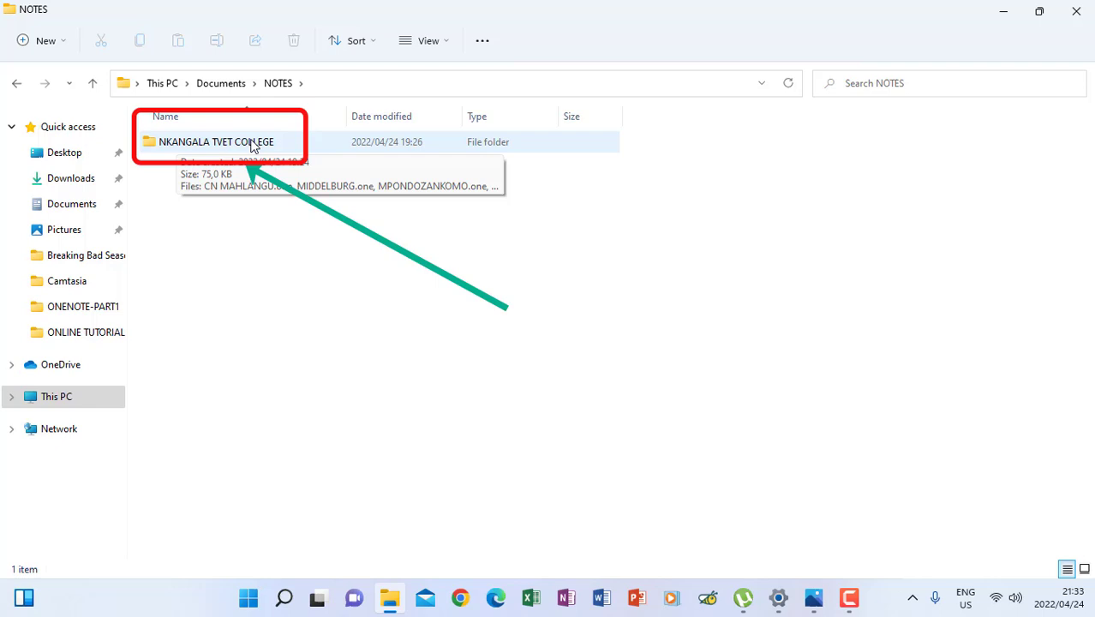
double_click(206, 145)
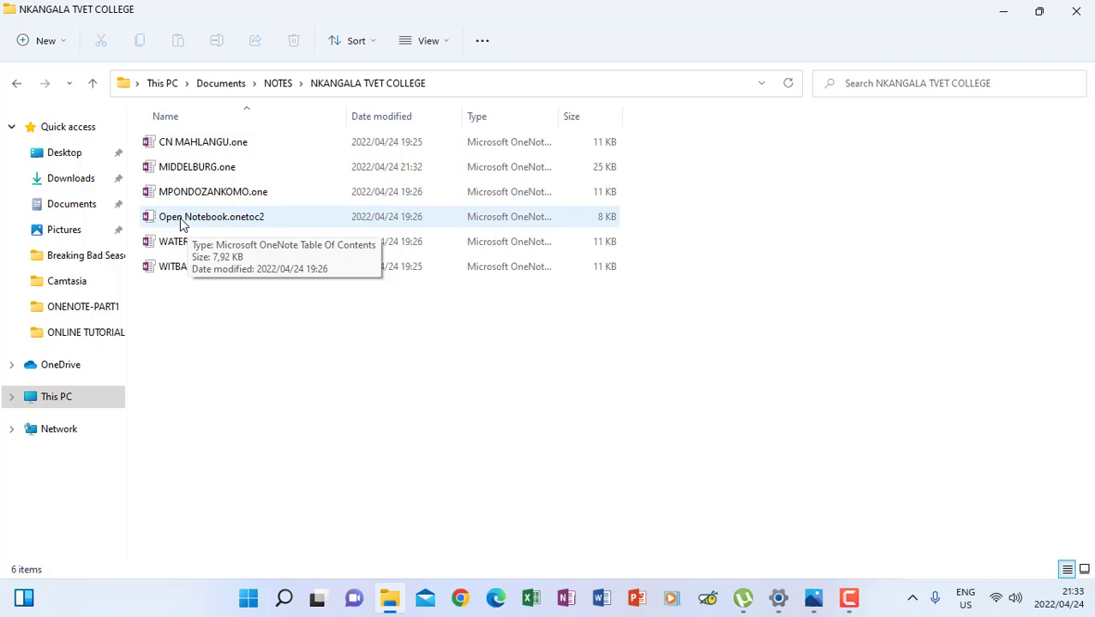
double_click(181, 220)
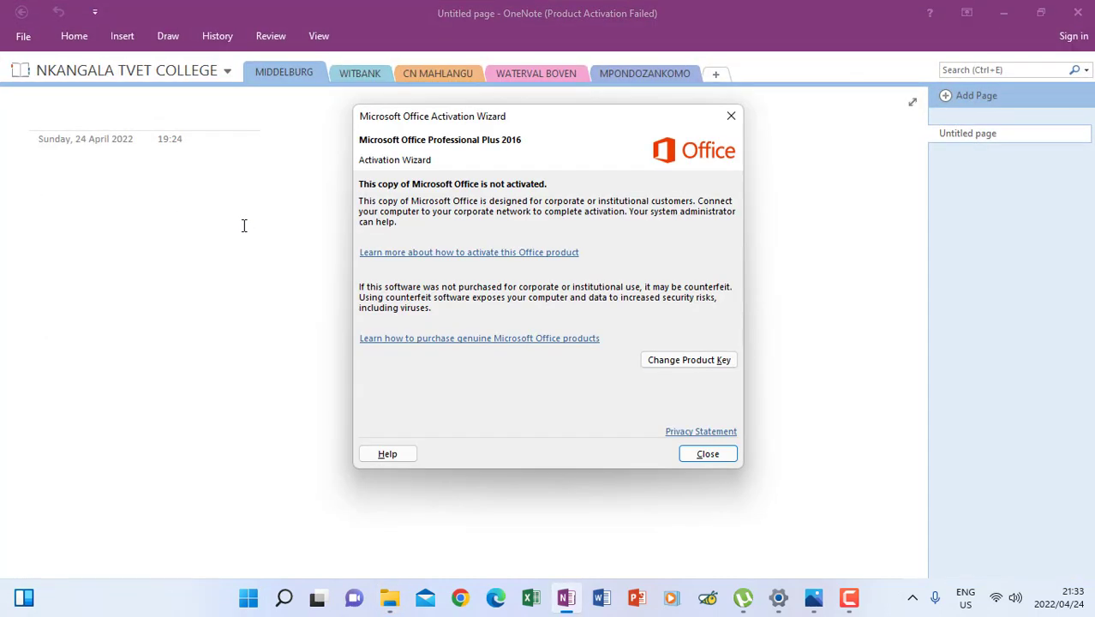
click(730, 117)
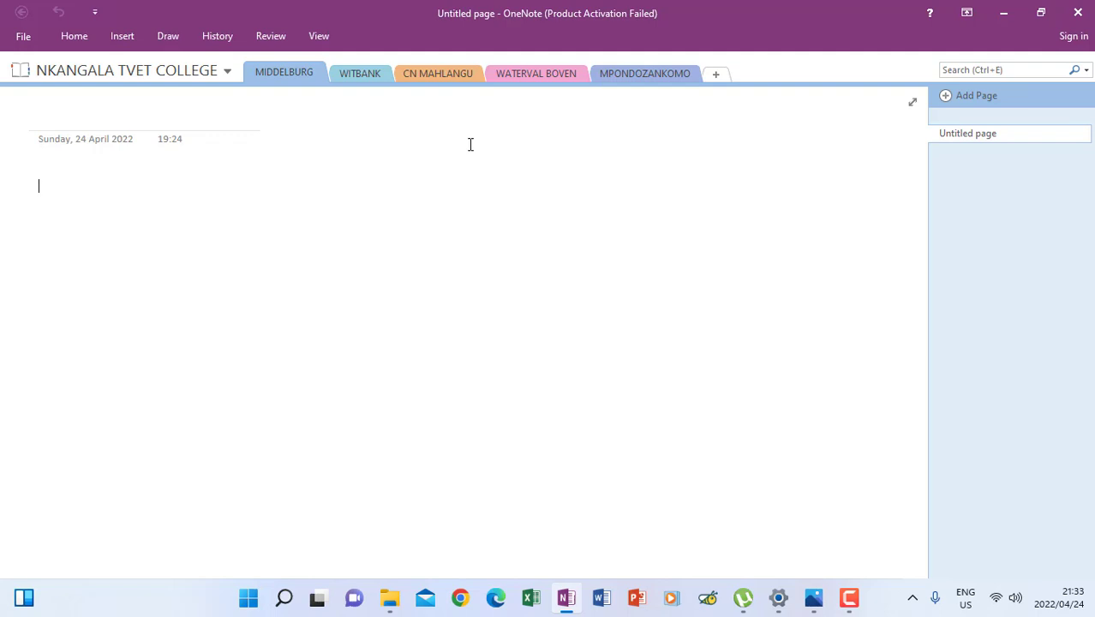
Rename the untitled page in the WATERVAL BOVEN section as HOSPITALITY.
click(528, 76)
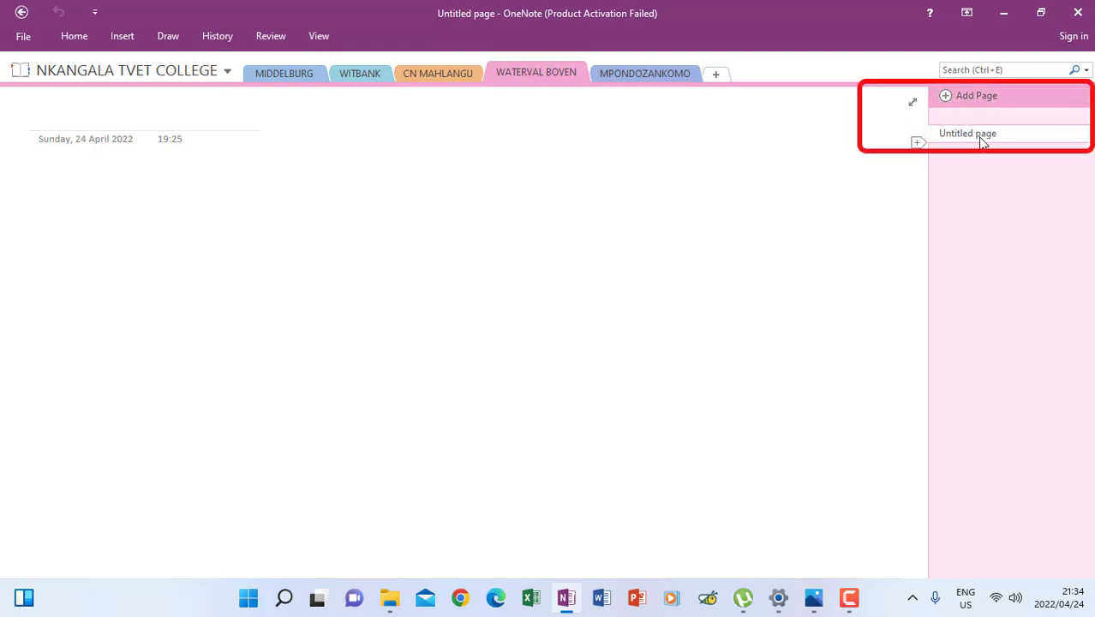
mouse_move(947, 137)
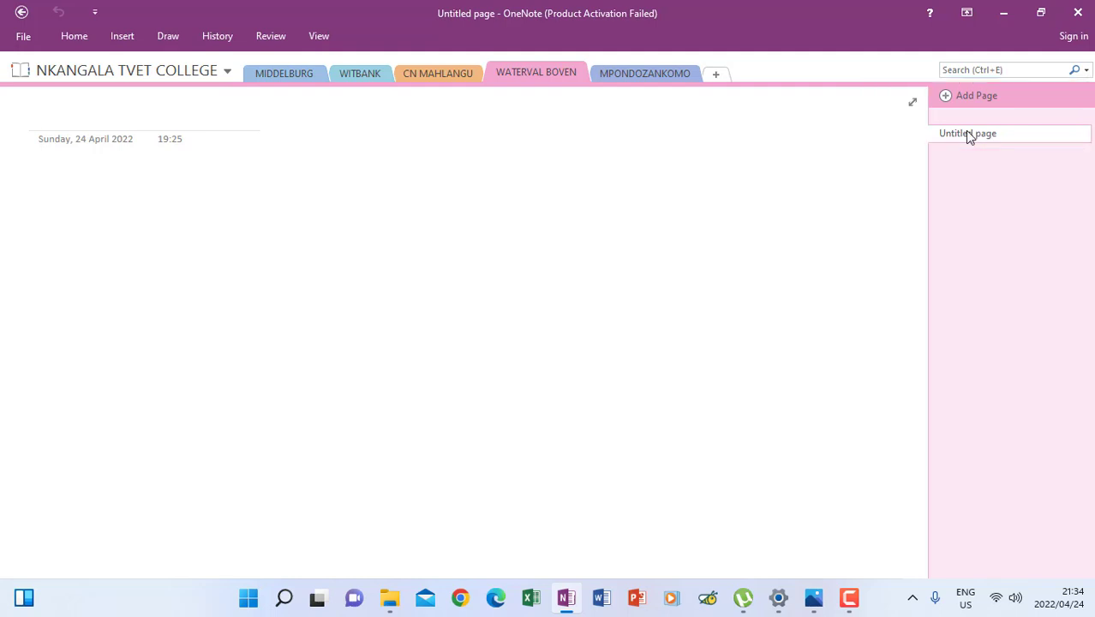
right_click(966, 133)
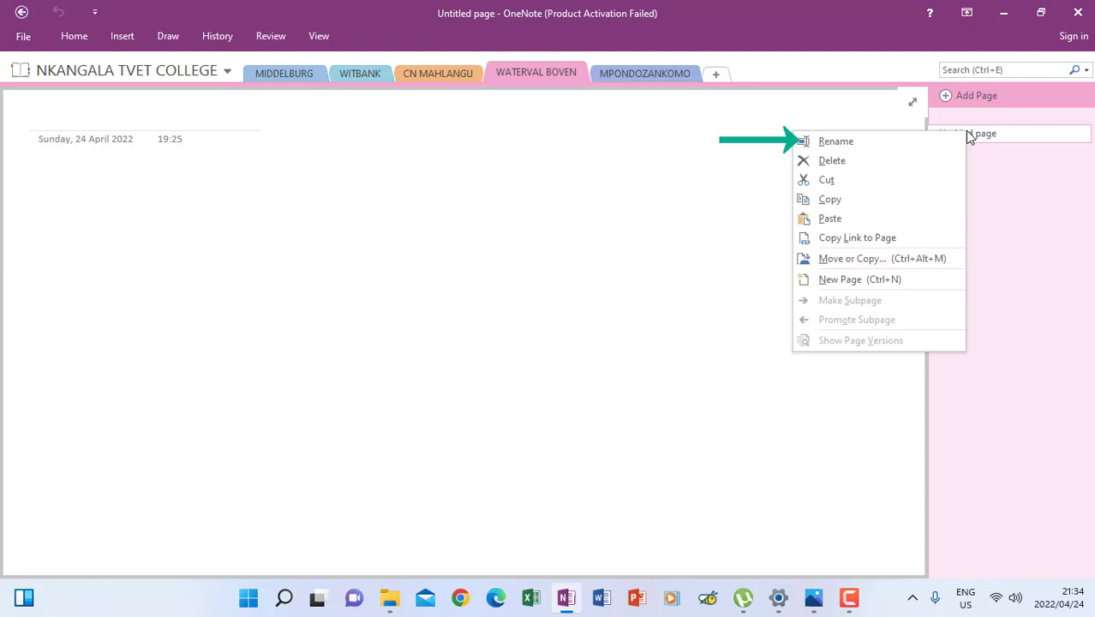
click(831, 145)
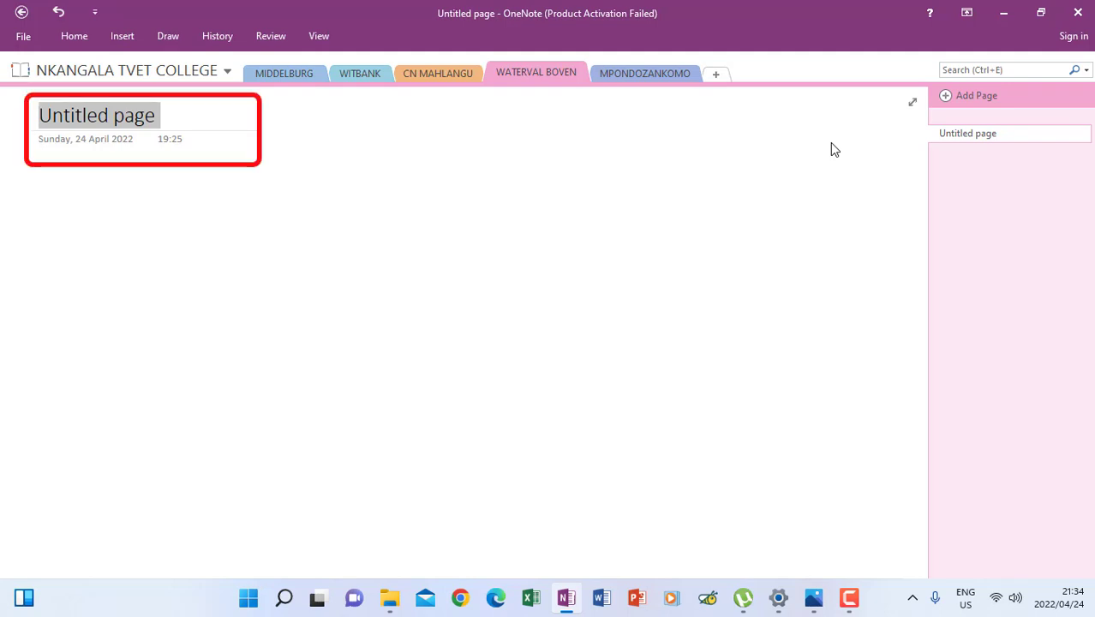
text(HOSPITAL)
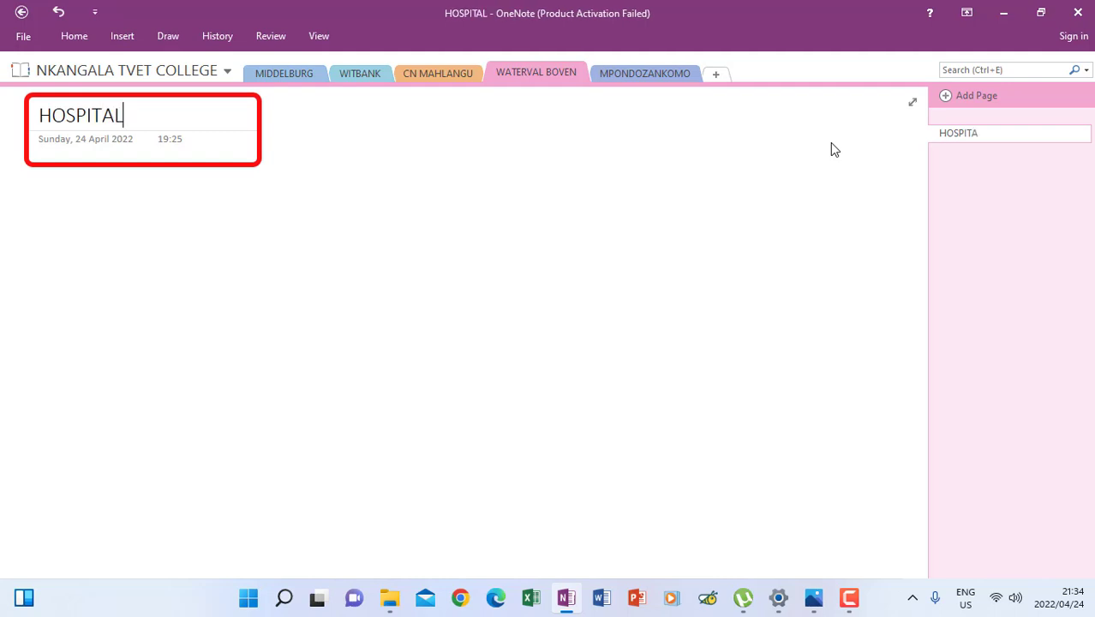
text(ITY)
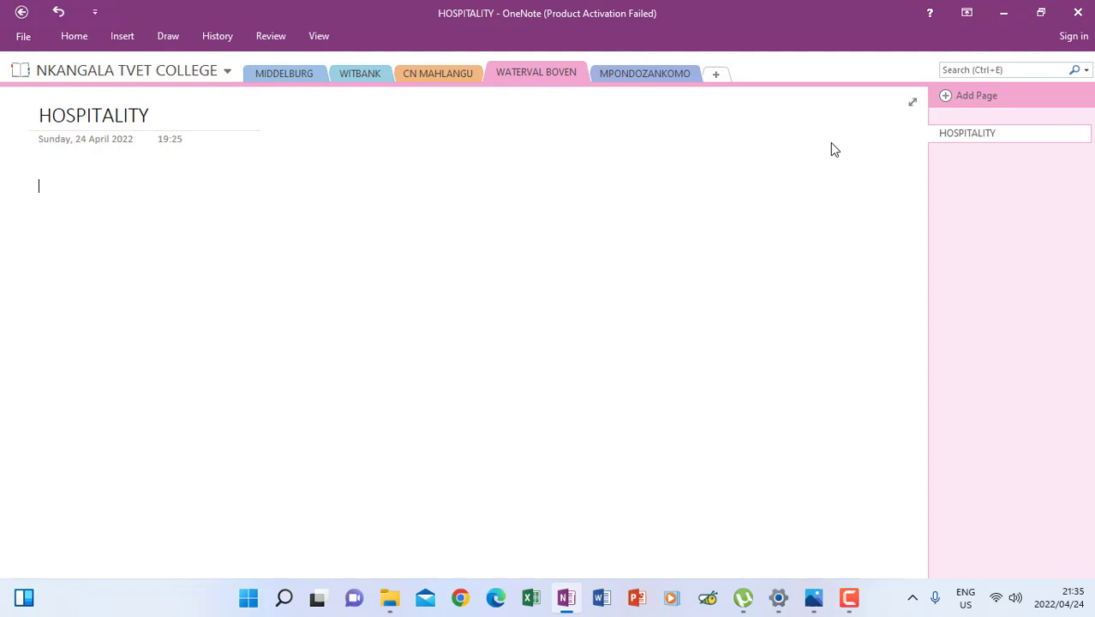
Write the lines Furniture, Students, Lecturers and Lessons in the body of the HOSPITALITY page.
text(Fur)
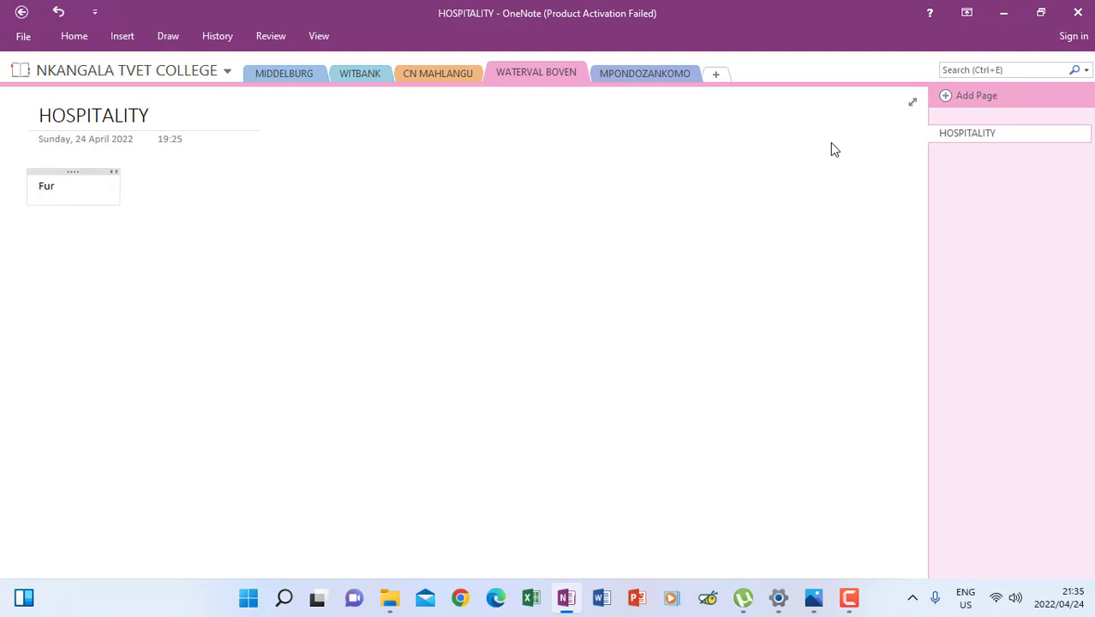
text(niture)
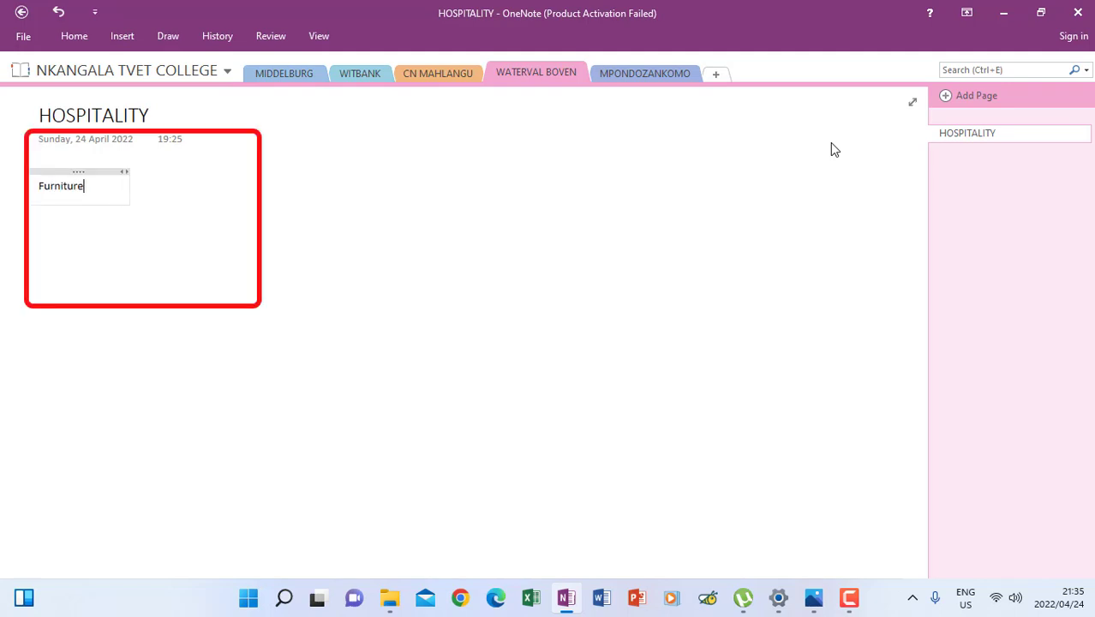
key(Return)
text(Students)
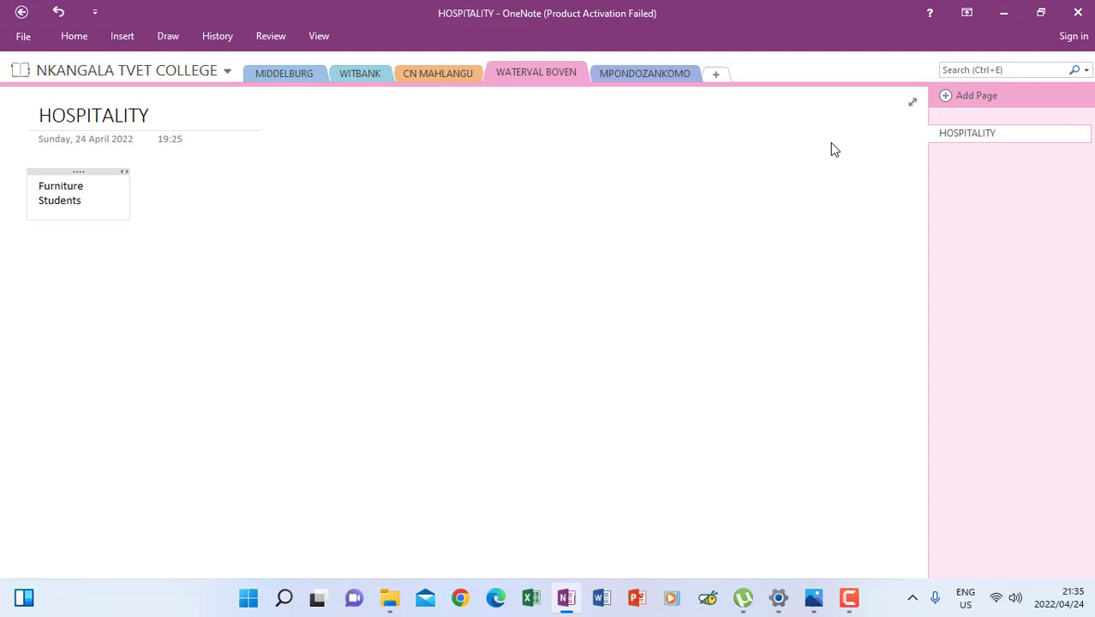
key(Return)
text(Lecturers)
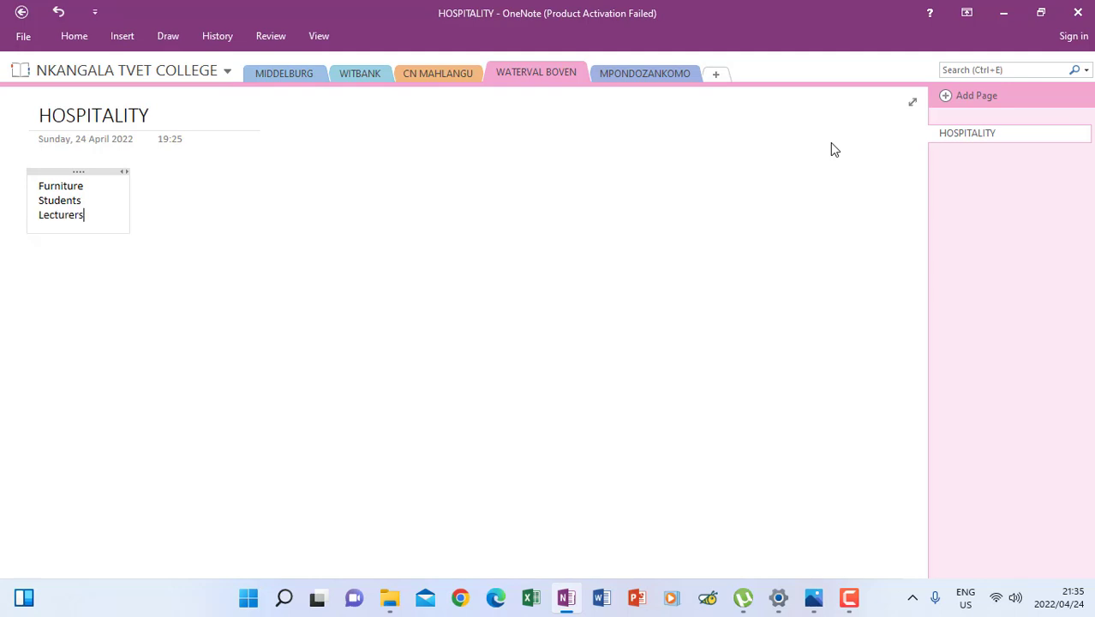
key(Return)
text(Lessons)
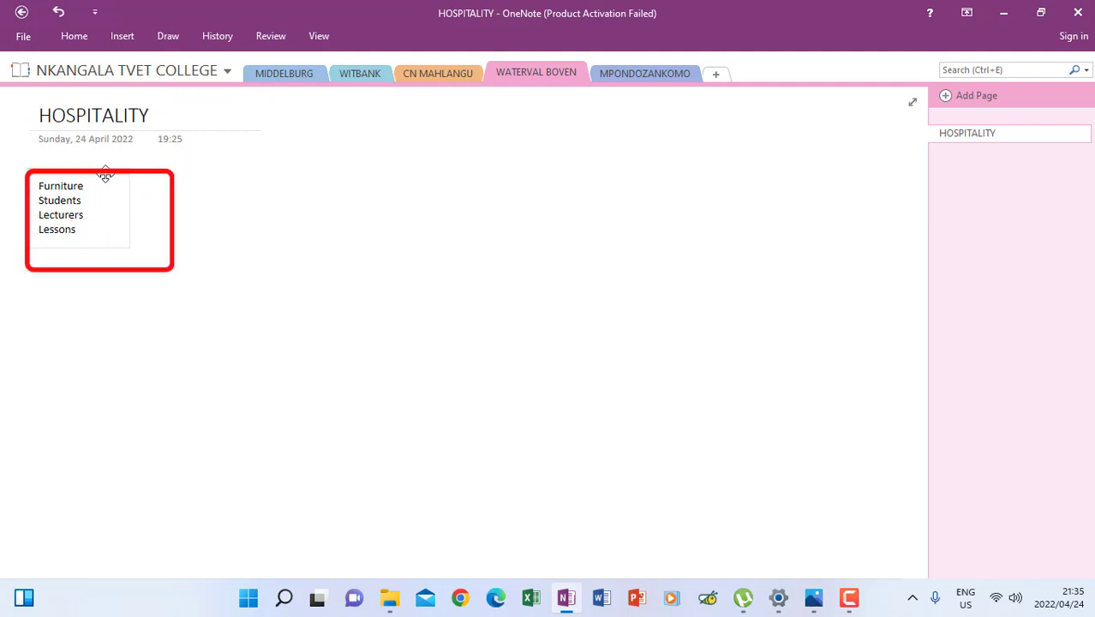
Move the note container down the HOSPITALITY page and back up below the title, slightly further right, and deselect it.
drag(105, 175, 135, 318)
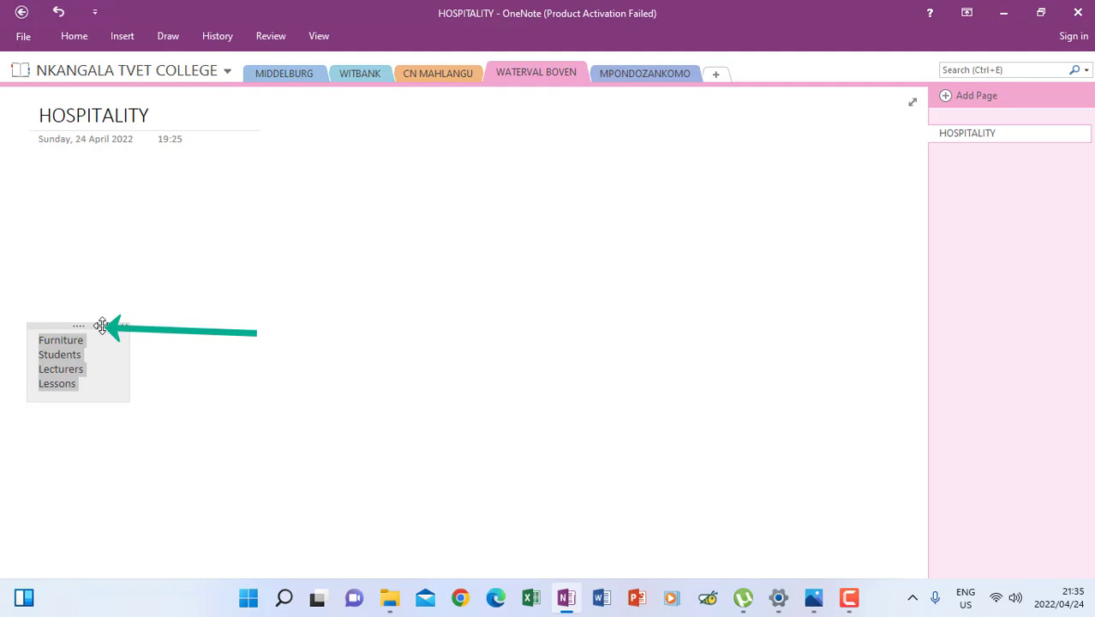
drag(101, 325, 121, 171)
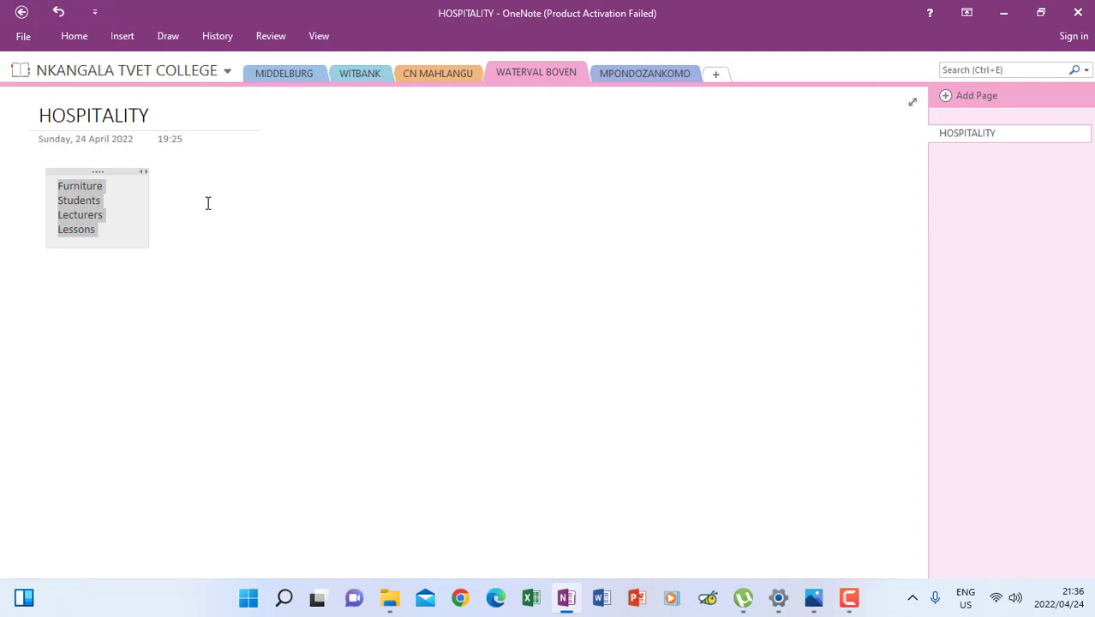
click(193, 340)
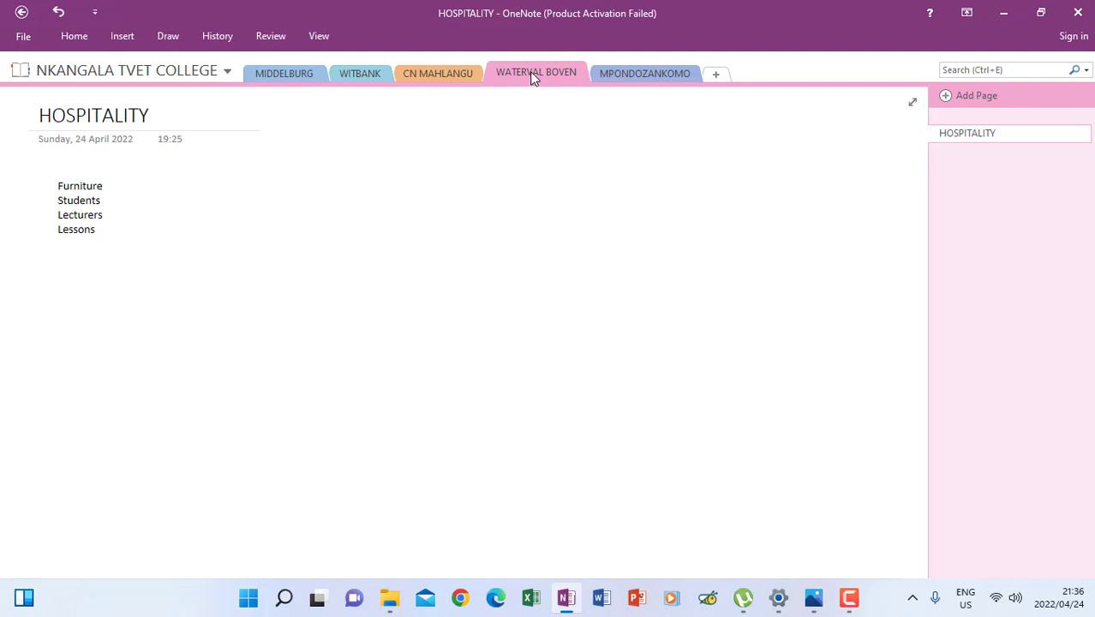
Add a new page to the WATERVAL BOVEN section and name it NCV.
click(947, 96)
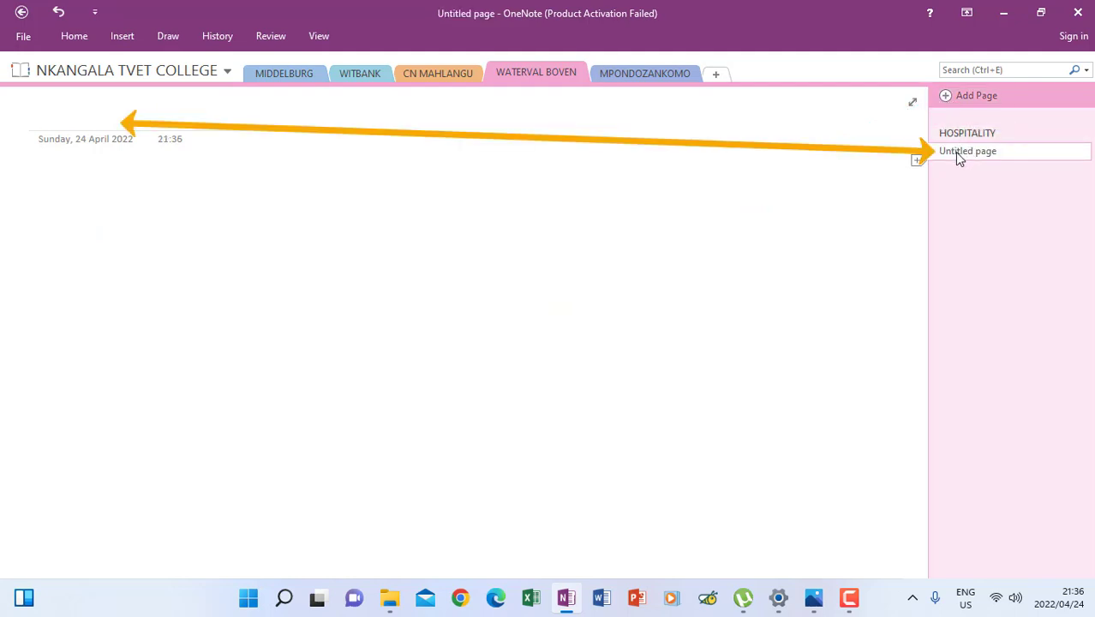
right_click(955, 152)
click(864, 164)
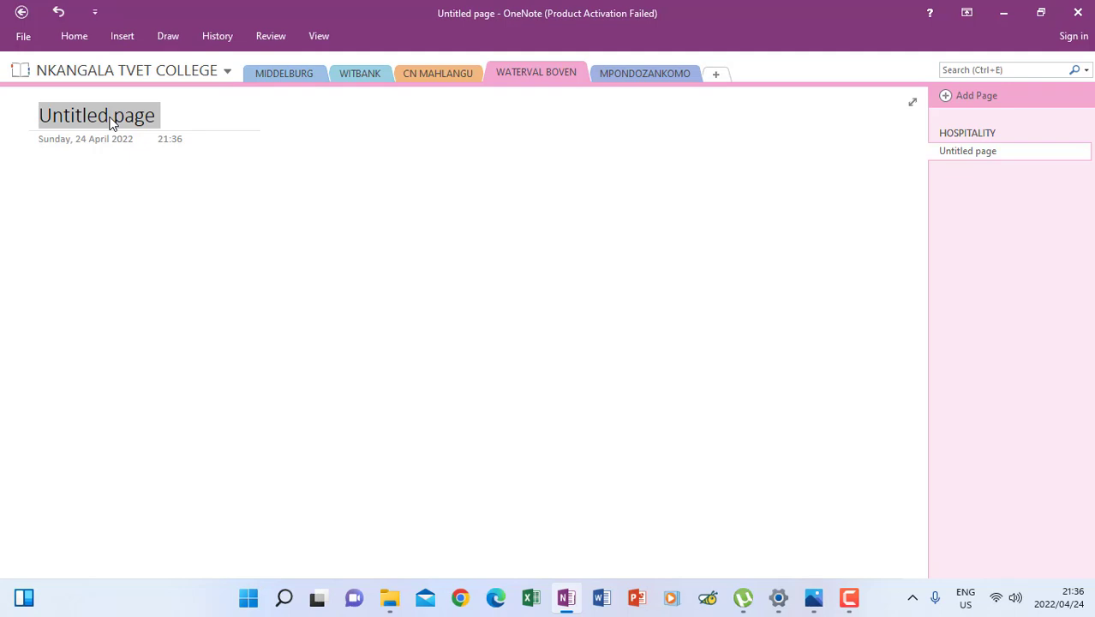
text(NCV)
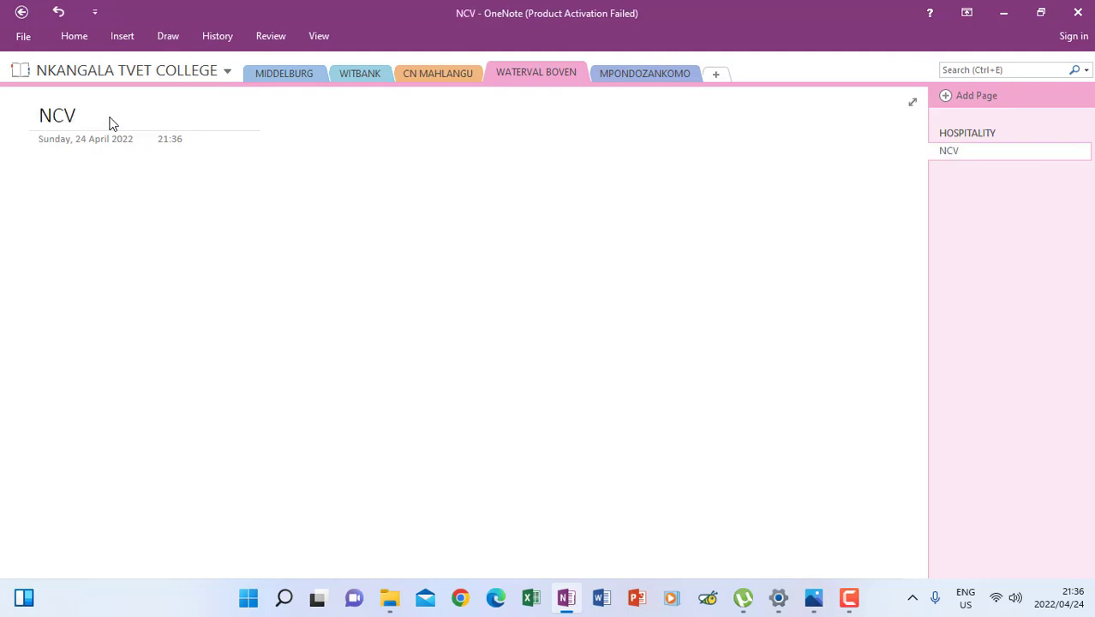
key(Return)
Write the lines PPE, NSFAS and Allowances in the body of the NCV page.
text(PPE)
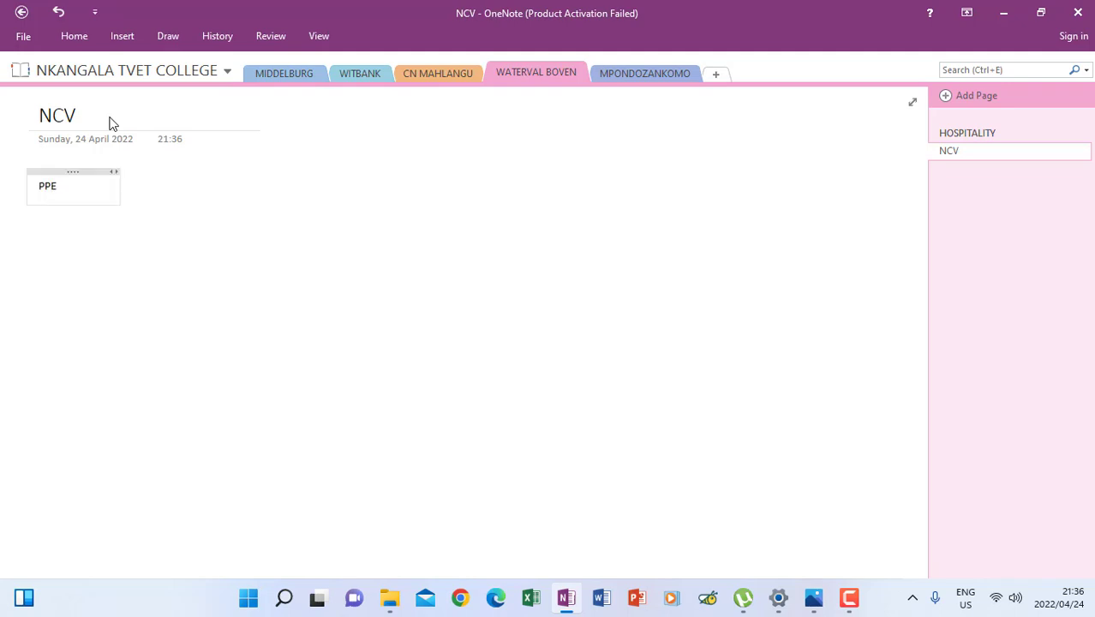
key(Return)
text(NSFAS)
key(Return)
text(Allowances)
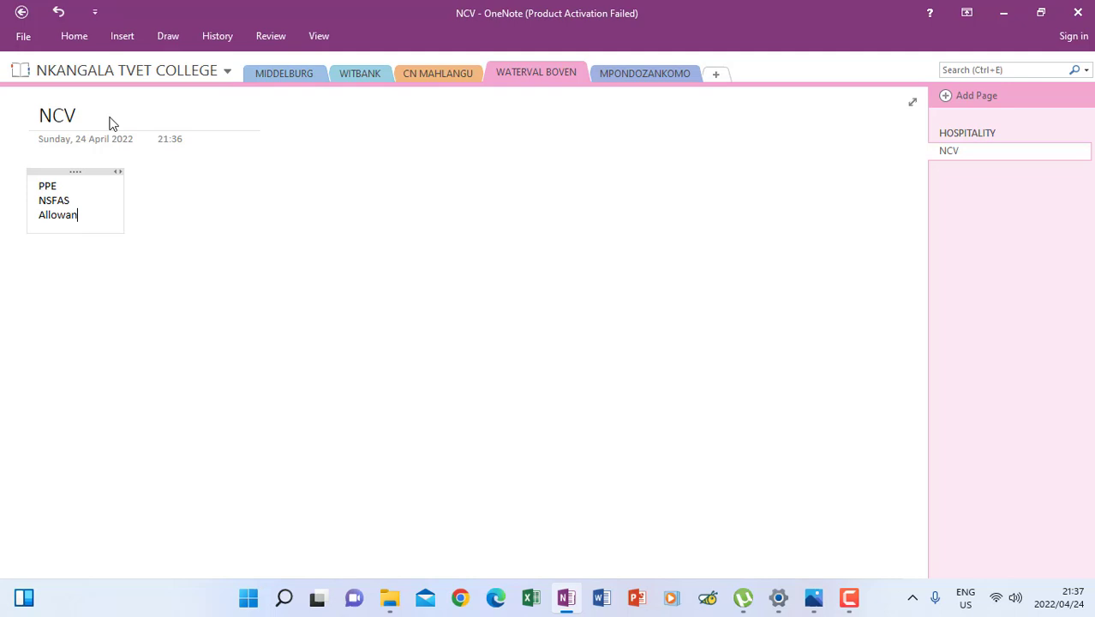
key(Return)
mouse_move(97, 170)
mouse_down()
mouse_move(198, 174)
mouse_move(103, 164)
mouse_up()
click(194, 225)
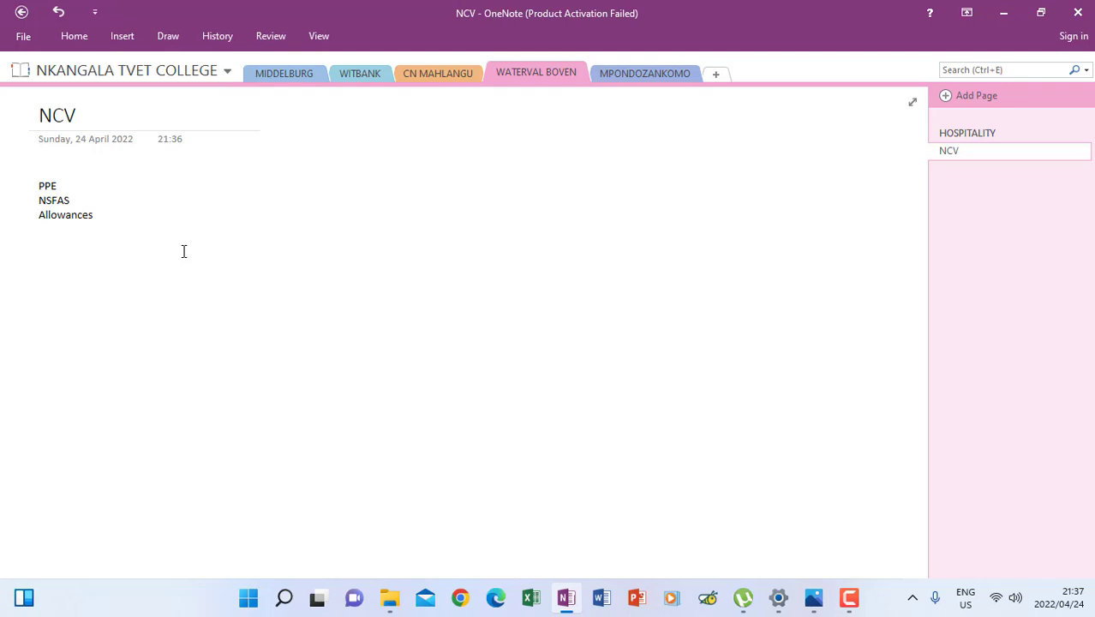
Rename the untitled page in the WITBANK section as TOURISM.
click(349, 77)
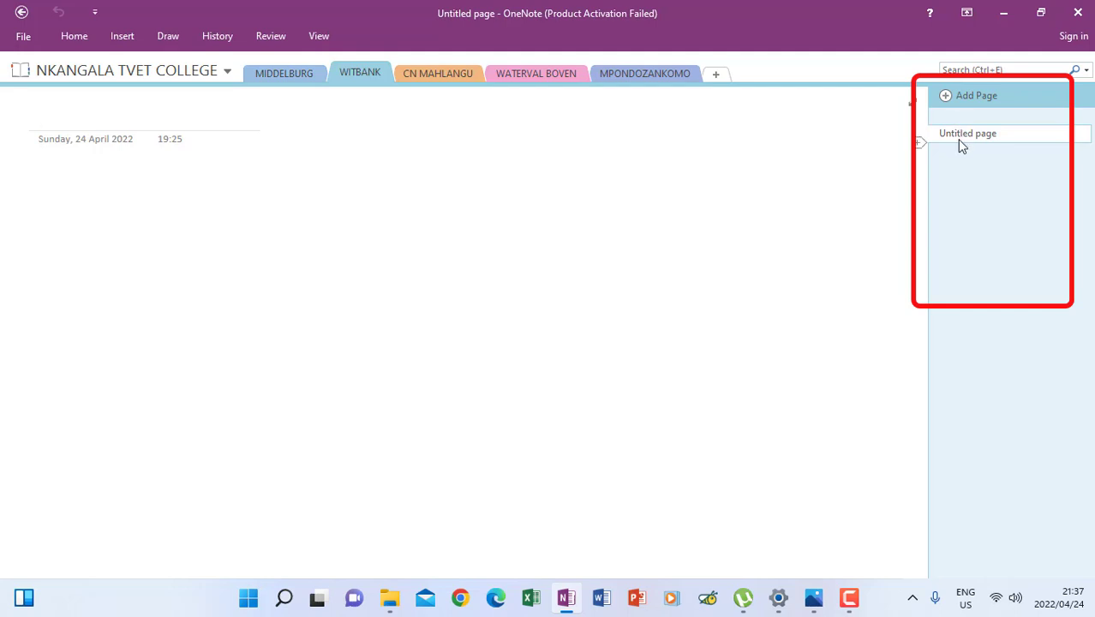
click(542, 75)
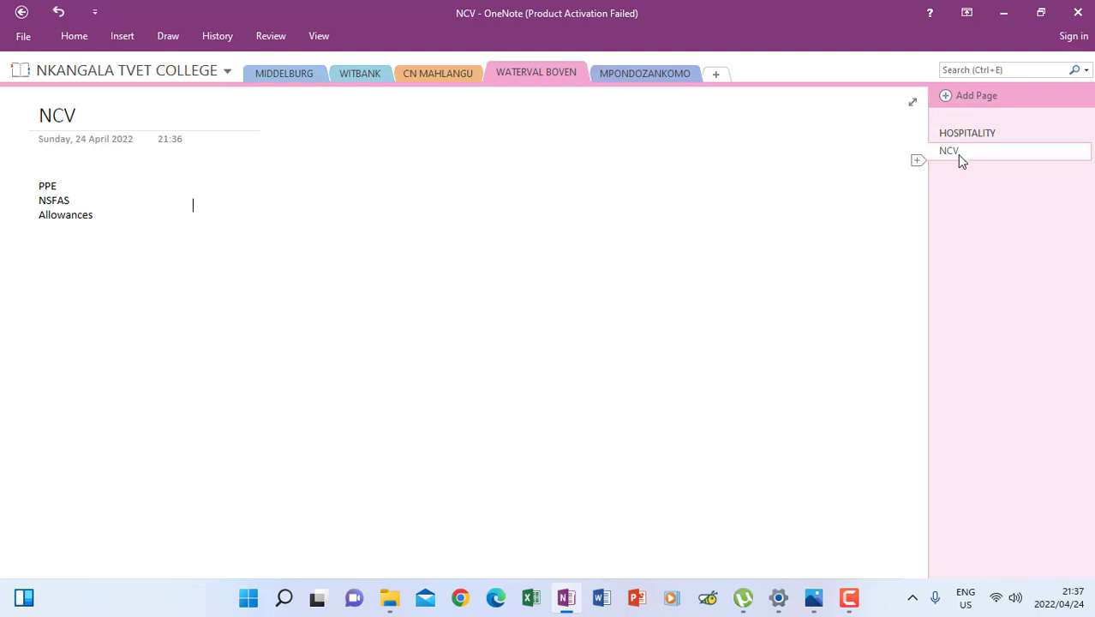
click(361, 74)
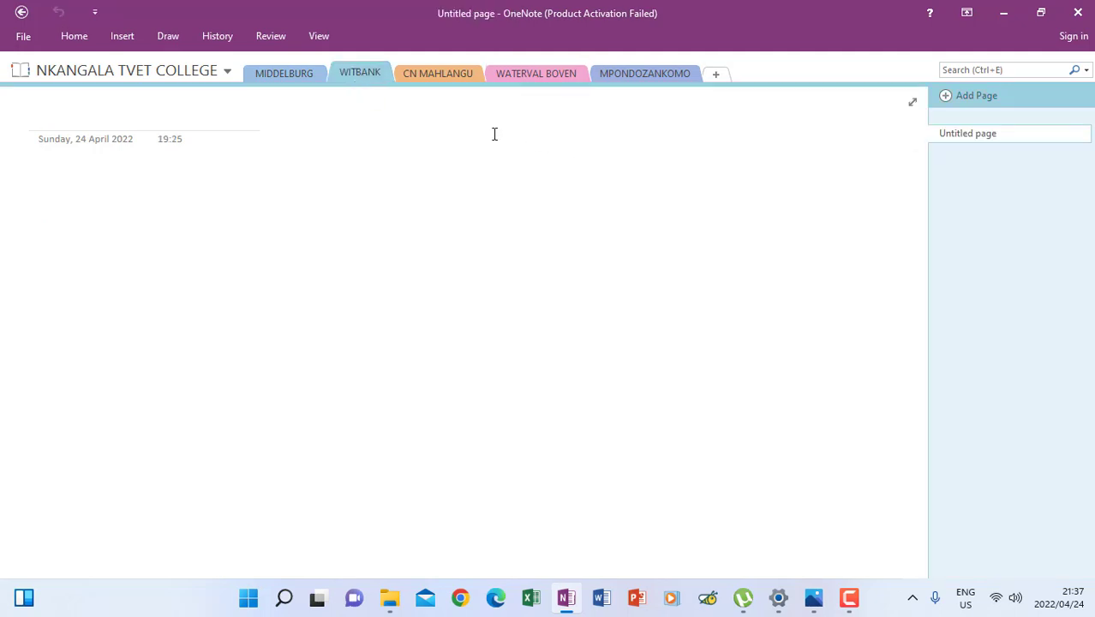
right_click(956, 134)
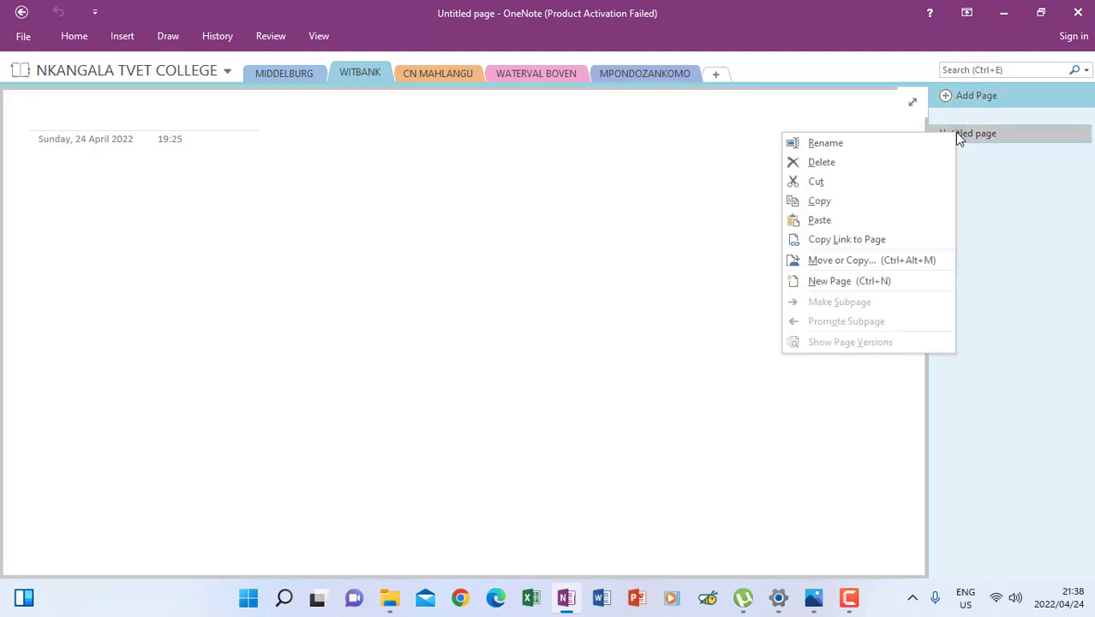
click(853, 143)
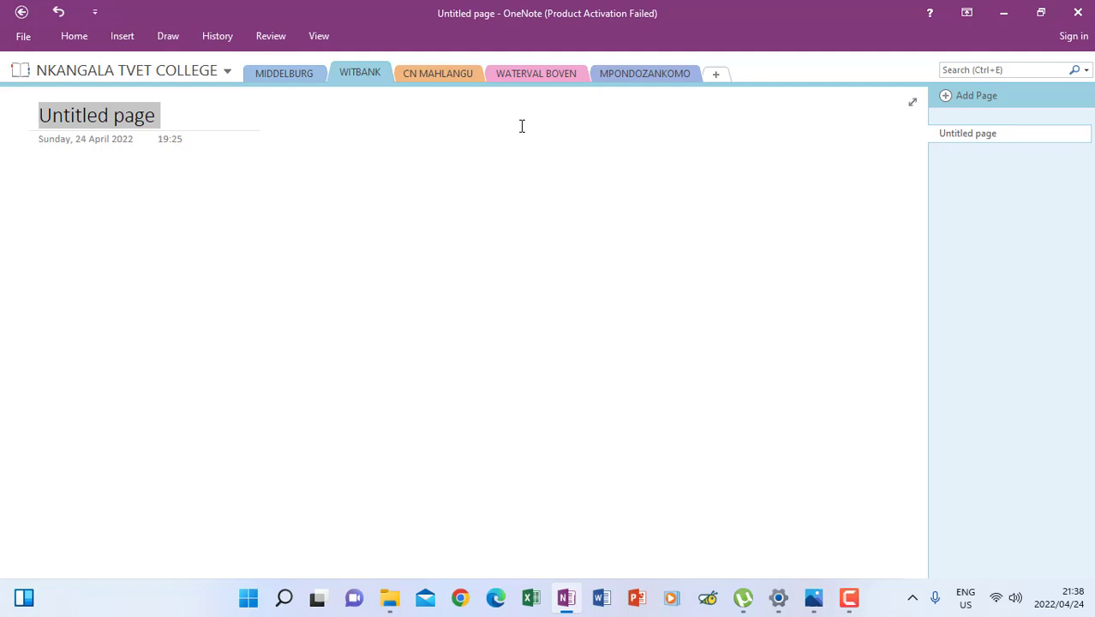
text(T)
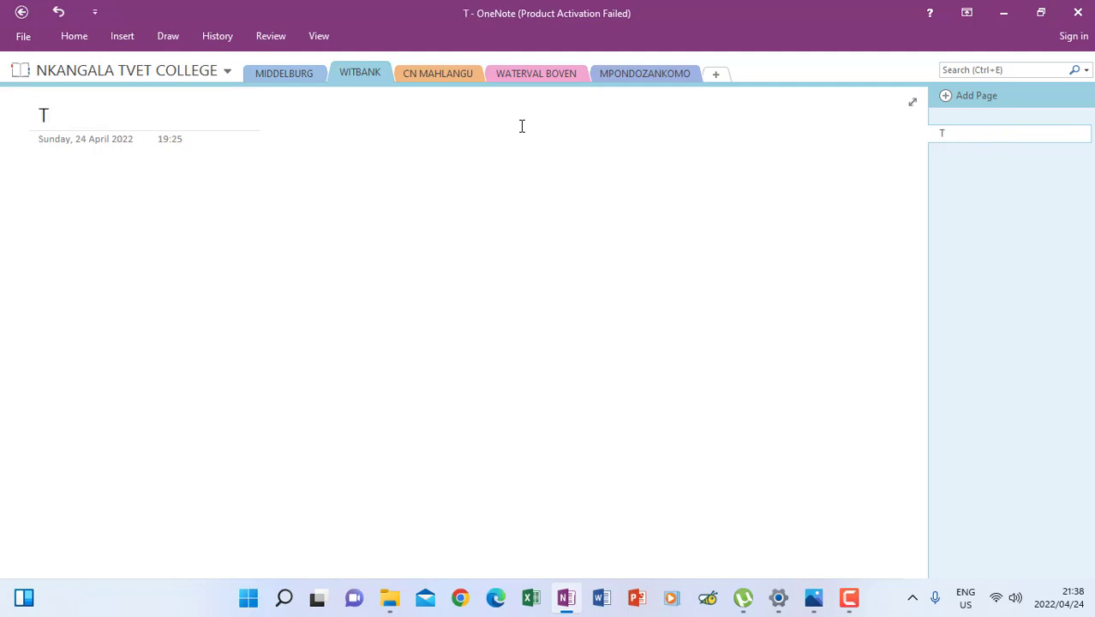
text(OURISM)
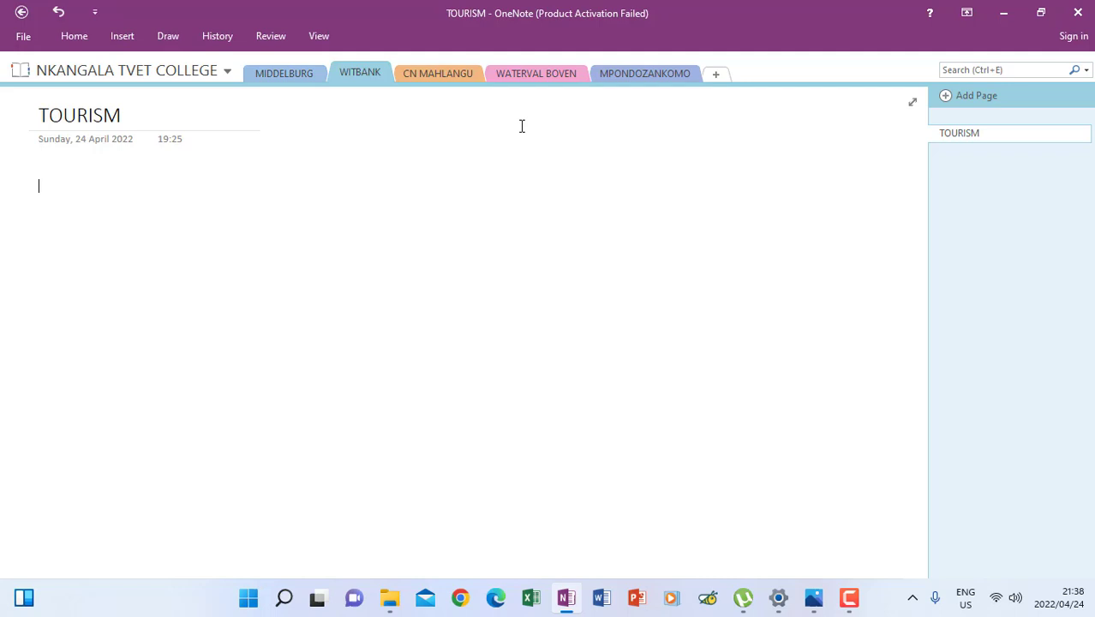
Write the lines Transport and Accomodation in the body of the TOURISM page.
text(Transport)
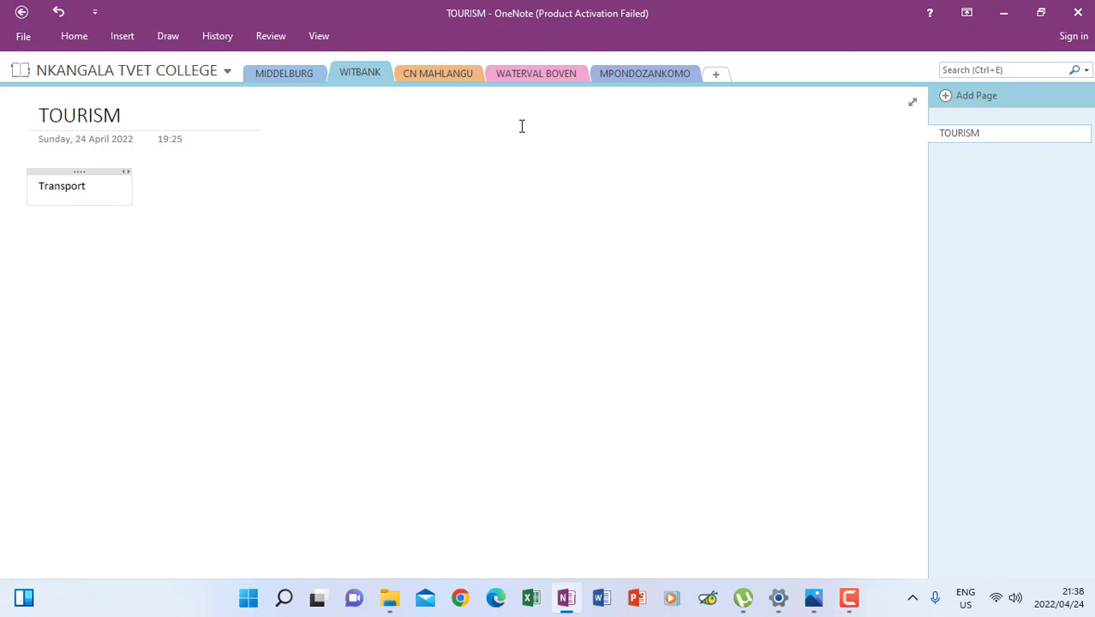
key(Return)
text(Accomodation)
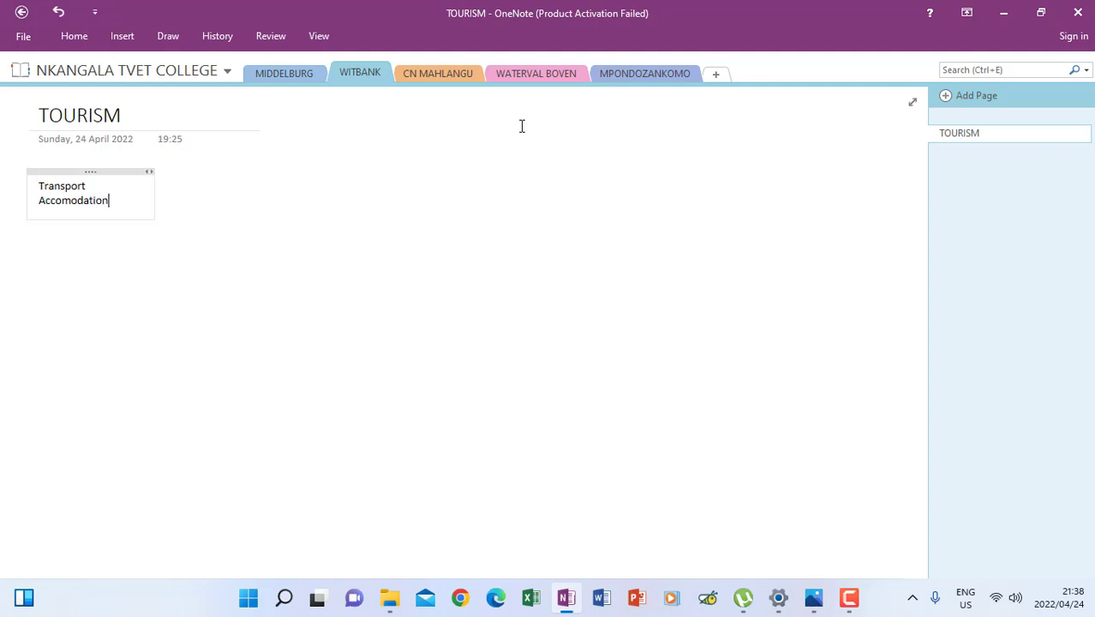
key(Return)
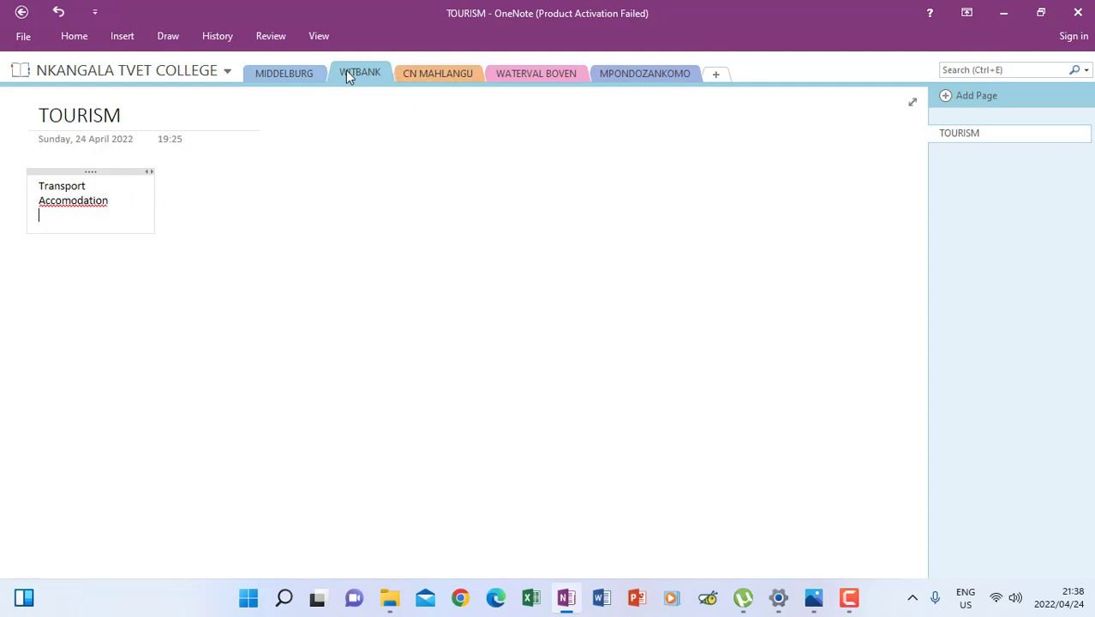
View the pages of the CN MAHLANGU and WATERVAL BOVEN sections, and return to the WITBANK section.
click(413, 77)
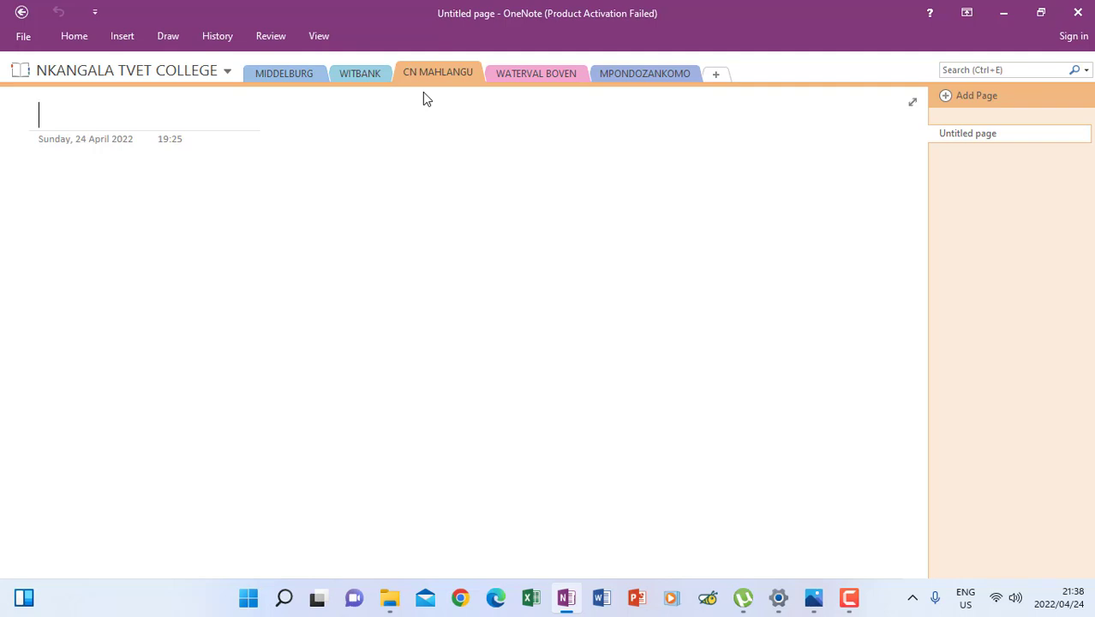
click(532, 75)
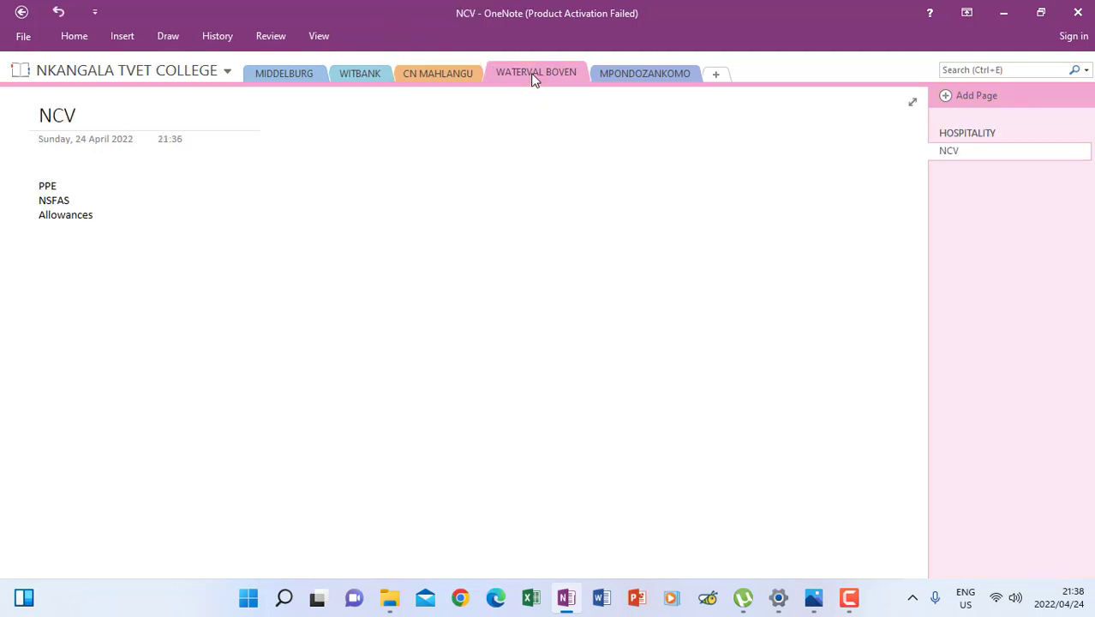
click(358, 73)
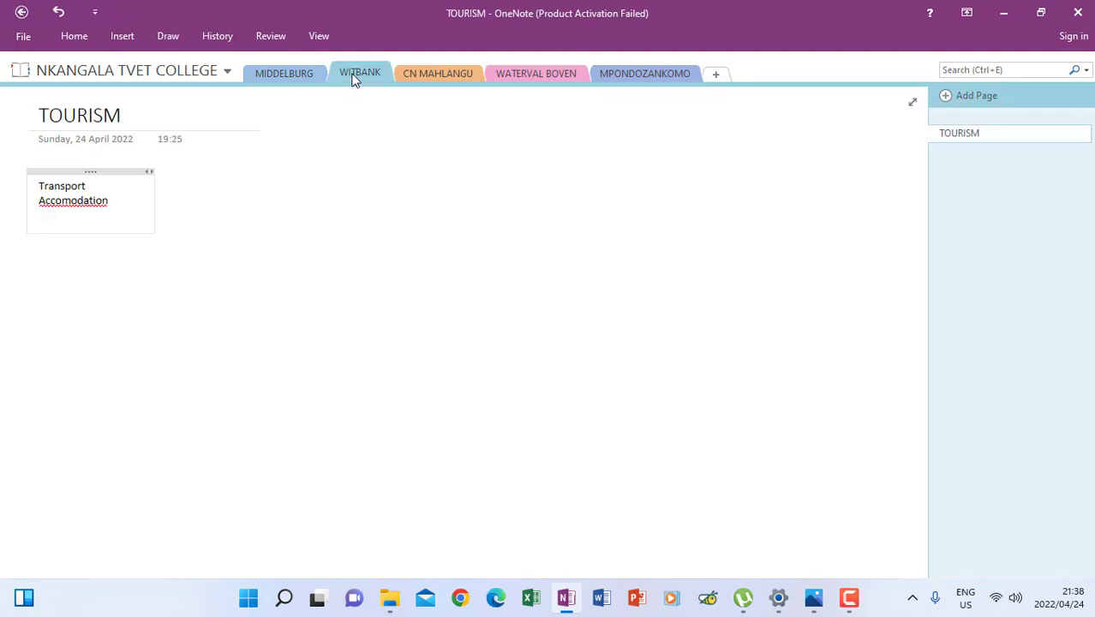